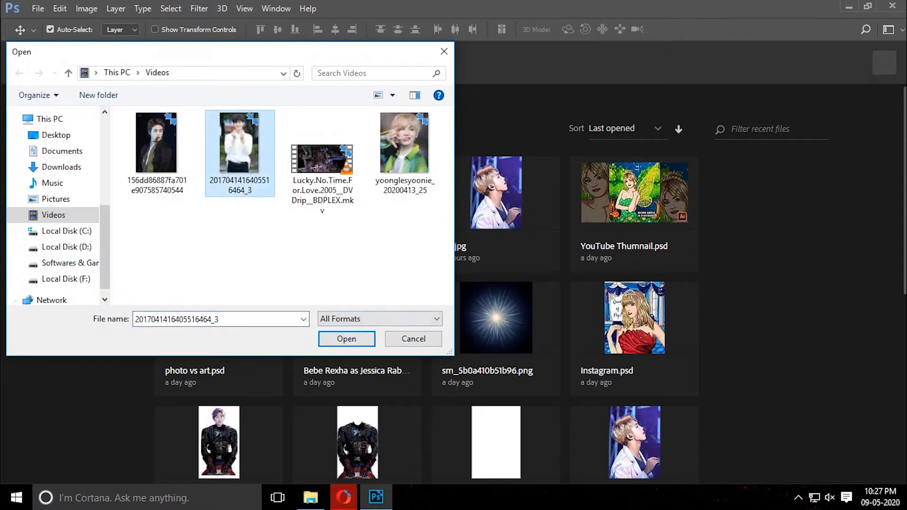
{"action": "key", "text": "Return"}
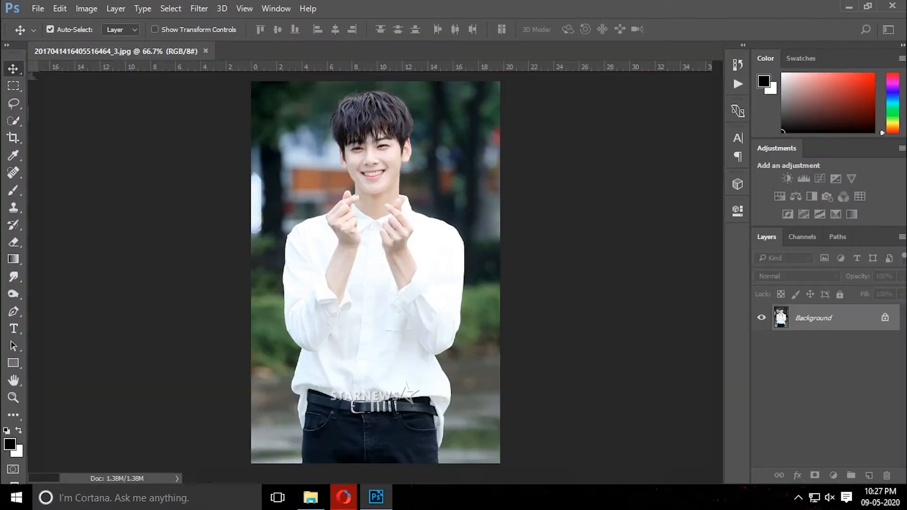
{"action": "left_click", "coordinate": [198, 8]}
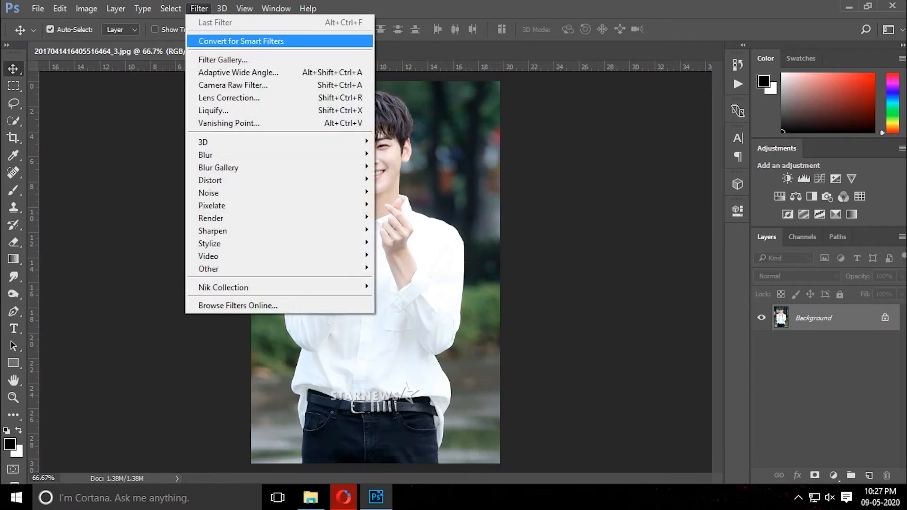
{"action": "left_click", "coordinate": [233, 85]}
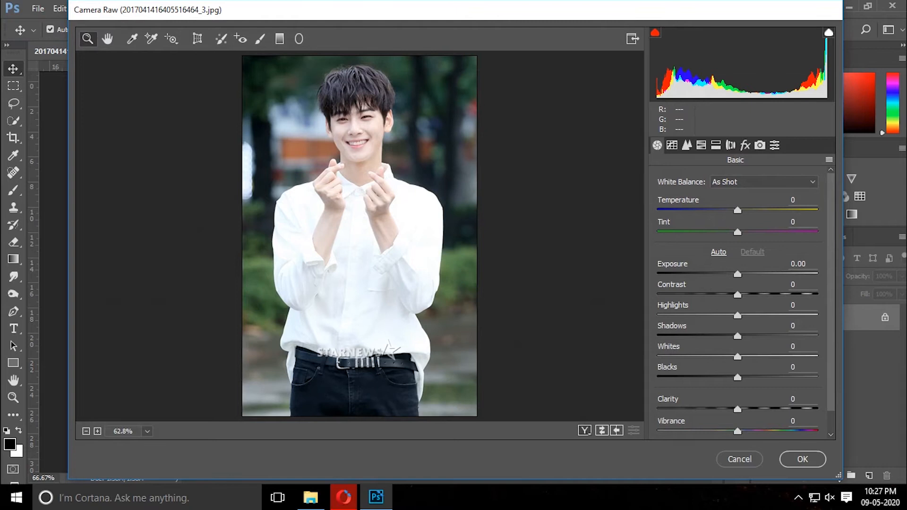
- In Camera Calibration, set the Red Primary hue to -100 and its saturation to +30
{"action": "key", "text": "ctrl+alt+8"}
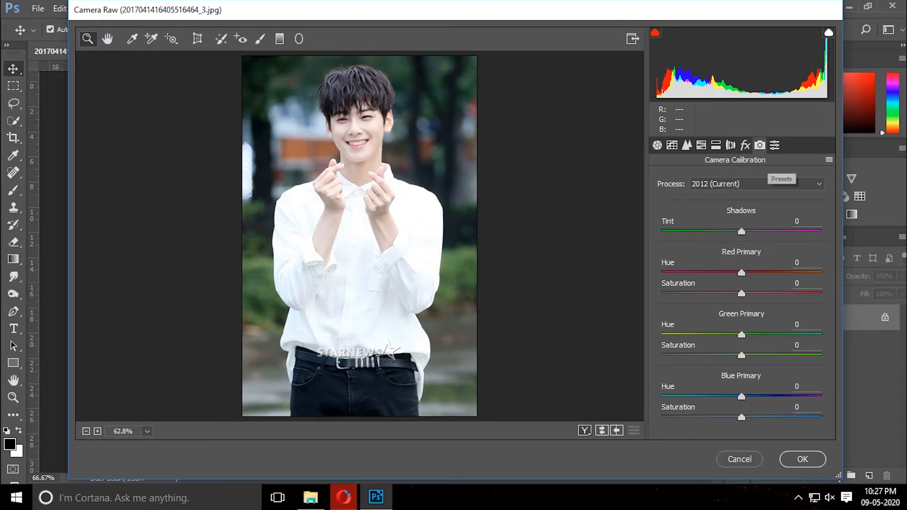
{"action": "left_click_drag", "start_coordinate": [741, 273], "coordinate": [662, 273]}
{"action": "key", "text": "Tab"}
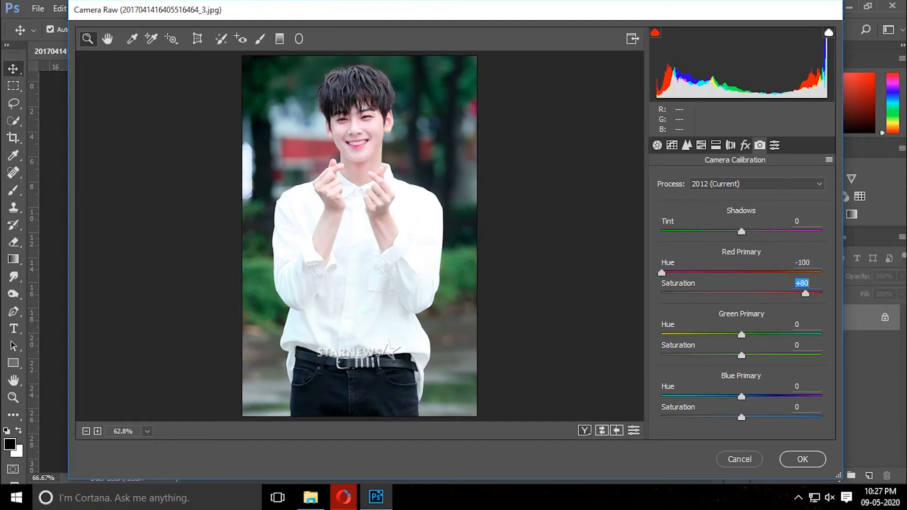
{"action": "key", "text": "Down"}
{"action": "key", "text": "Down"}
{"action": "key", "text": "Up"}
{"action": "key", "text": "Up"}
{"action": "key", "text": "Up"}
{"action": "key", "text": "Up"}
{"action": "key", "text": "Up"}
{"action": "key", "text": "Up"}
{"action": "key", "text": "Up"}
{"action": "key", "text": "Up"}
{"action": "key", "text": "Up"}
{"action": "key", "text": "Up"}
{"action": "key", "text": "Up"}
{"action": "key", "text": "Up"}
{"action": "key", "text": "Up"}
{"action": "key", "text": "Up"}
{"action": "key", "text": "Up"}
{"action": "key", "text": "Up"}
{"action": "key", "text": "Up"}
{"action": "key", "text": "Up"}
{"action": "key", "text": "Up"}
{"action": "key", "text": "Up"}
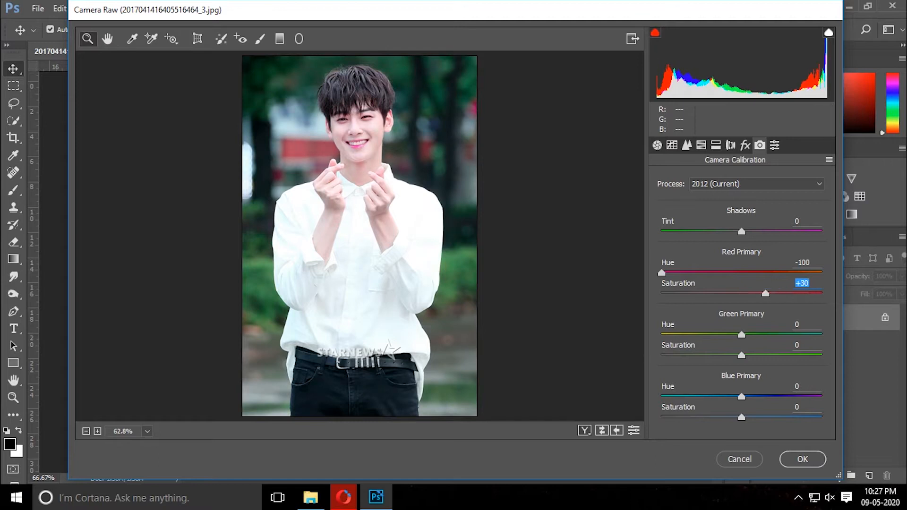
- Set the Green Primary hue to +100 and its saturation to -100
{"action": "left_click_drag", "start_coordinate": [742, 335], "coordinate": [795, 334]}
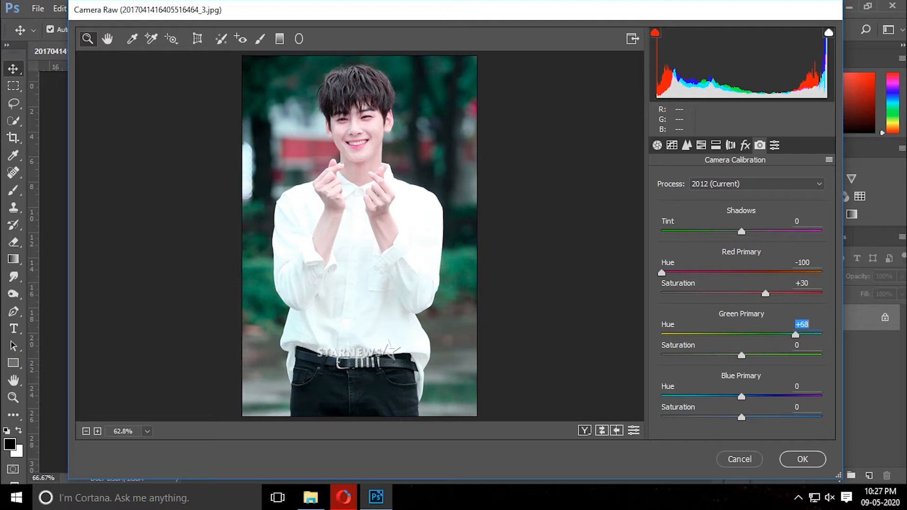
{"action": "key", "text": "Tab"}
{"action": "key", "text": "shift+Down"}
{"action": "key", "text": "shift+Down"}
{"action": "key", "text": "shift+Down"}
{"action": "key", "text": "shift+Down"}
{"action": "key", "text": "shift+Down"}
{"action": "key", "text": "shift+Down"}
{"action": "key", "text": "shift+Down"}
{"action": "key", "text": "shift+Down"}
{"action": "key", "text": "shift+Down"}
{"action": "key", "text": "shift+Down"}
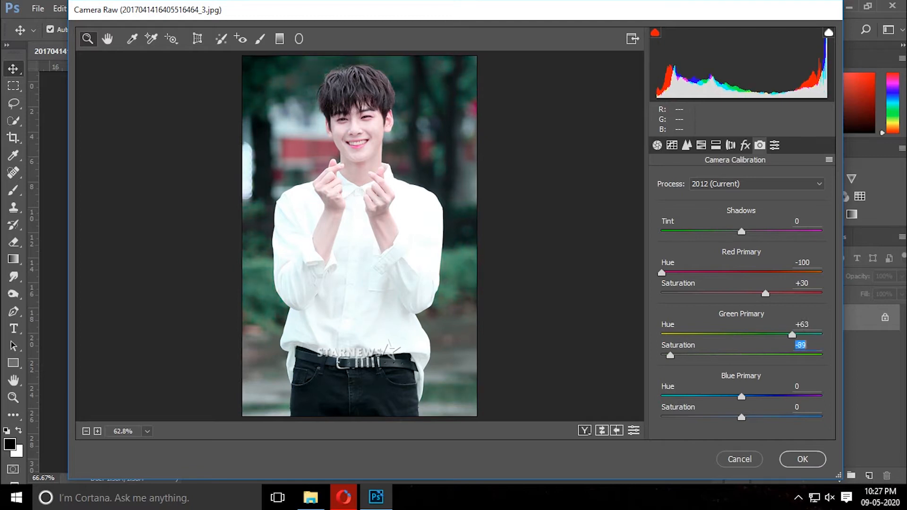
{"action": "left_click_drag", "start_coordinate": [792, 330], "coordinate": [822, 330]}
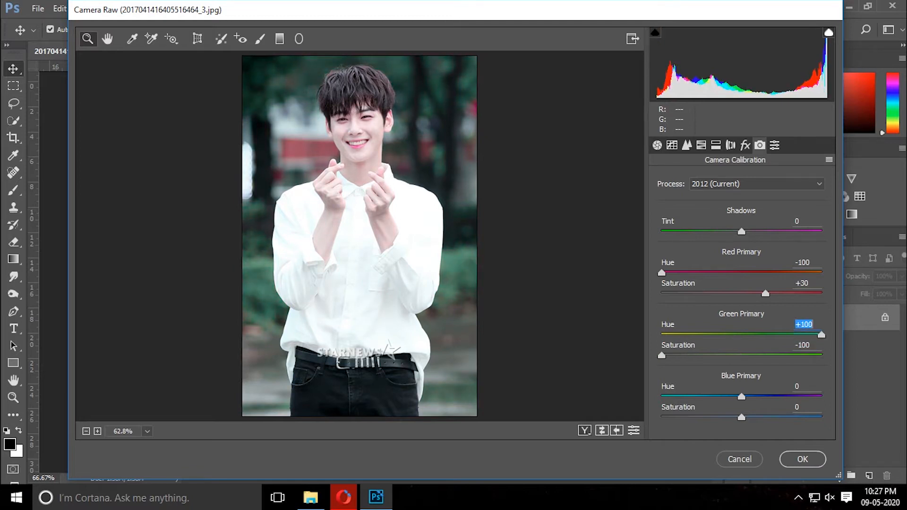
- Set the Blue Primary hue to -47 and its saturation to +18
{"action": "left_click_drag", "start_coordinate": [741, 397], "coordinate": [701, 397]}
{"action": "key", "text": "Up"}
{"action": "key", "text": "Up"}
{"action": "key", "text": "Up"}
{"action": "key", "text": "Up"}
{"action": "key", "text": "Up"}
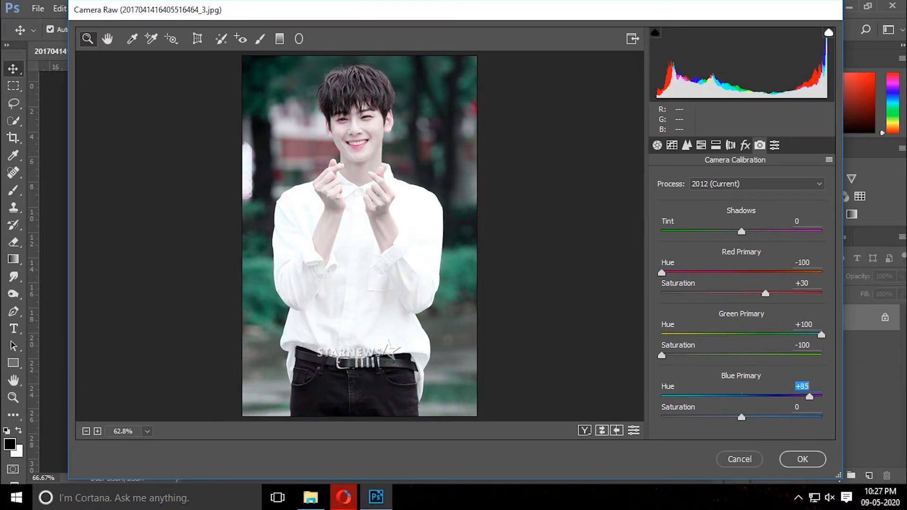
{"action": "key", "text": "Tab"}
{"action": "key", "text": "Up"}
{"action": "key", "text": "Up"}
{"action": "key", "text": "Up"}
{"action": "key", "text": "Up"}
{"action": "key", "text": "Up"}
{"action": "key", "text": "Up"}
{"action": "key", "text": "Up"}
{"action": "key", "text": "Up"}
{"action": "key", "text": "Up"}
{"action": "key", "text": "Up"}
{"action": "key", "text": "Up"}
{"action": "key", "text": "Up"}
{"action": "key", "text": "Up"}
{"action": "key", "text": "Up"}
{"action": "key", "text": "Up"}
{"action": "key", "text": "Up"}
{"action": "key", "text": "Up"}
{"action": "key", "text": "Up"}
{"action": "key", "text": "Up"}
{"action": "key", "text": "Up"}
{"action": "key", "text": "Down"}
{"action": "key", "text": "Down"}
{"action": "key", "text": "Down"}
{"action": "key", "text": "Down"}
{"action": "key", "text": "Down"}
{"action": "key", "text": "Down"}
{"action": "key", "text": "Down"}
{"action": "key", "text": "Down"}
{"action": "key", "text": "Down"}
{"action": "key", "text": "Down"}
{"action": "key", "text": "Down"}
{"action": "key", "text": "Down"}
{"action": "key", "text": "Down"}
{"action": "key", "text": "Down"}
{"action": "key", "text": "Down"}
{"action": "key", "text": "Down"}
{"action": "key", "text": "Down"}
{"action": "key", "text": "Down"}
{"action": "key", "text": "Down"}
{"action": "key", "text": "Down"}
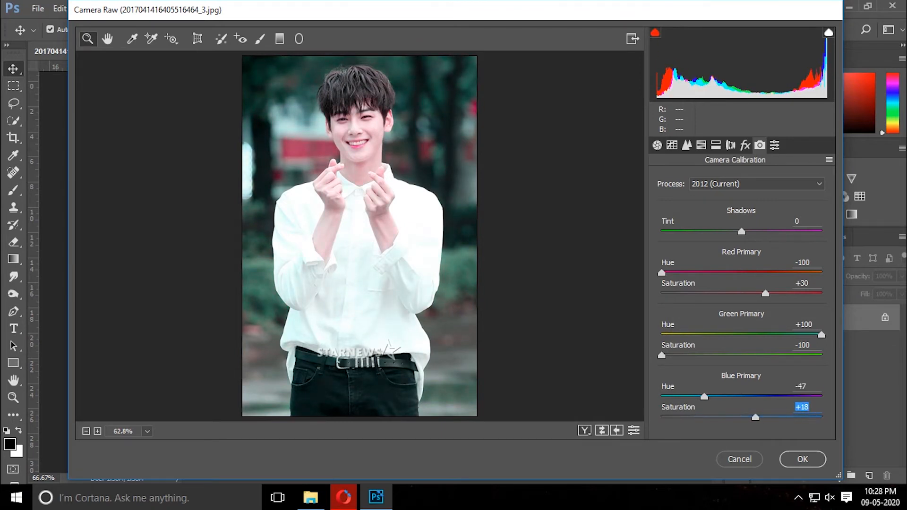
- In the HSL hue adjustments, set Reds to +88 and Oranges to -100
{"action": "key", "text": "ctrl+alt+6"}
{"action": "key", "text": "ctrl+alt+5"}
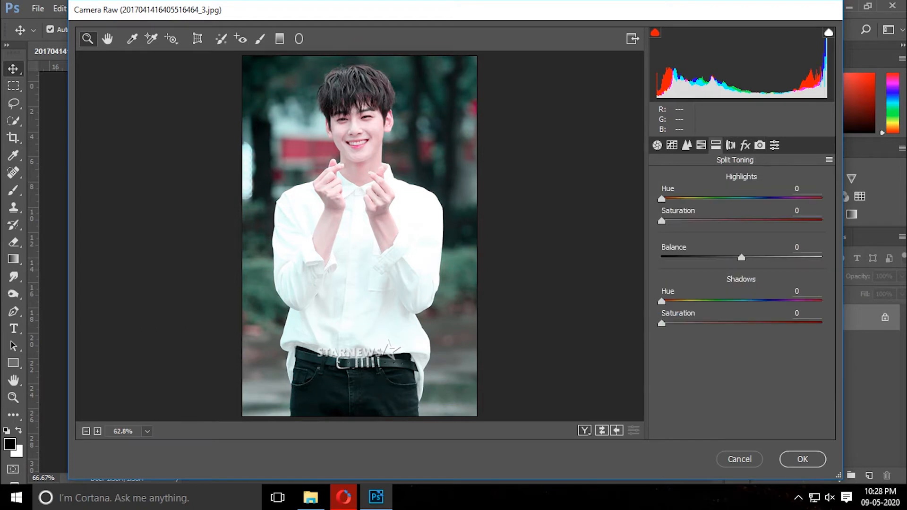
{"action": "key", "text": "ctrl+alt+4"}
{"action": "key", "text": "ctrl+alt+4"}
{"action": "key", "text": "ctrl+alt+4"}
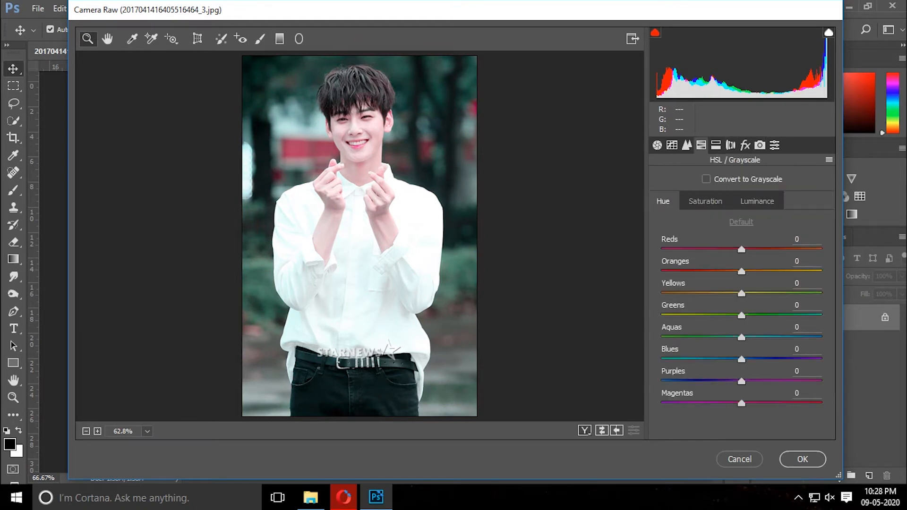
{"action": "type", "text": "-22"}
{"action": "key", "text": "Return"}
{"action": "type", "text": "58"}
{"action": "key", "text": "Return"}
{"action": "key", "text": "Tab"}
{"action": "type", "text": "-61"}
{"action": "key", "text": "Return"}
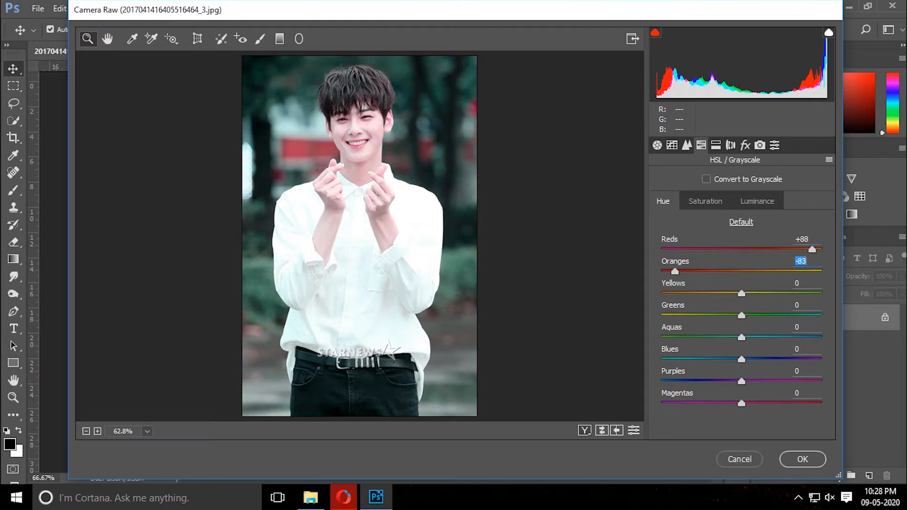
{"action": "type", "text": "-100"}
{"action": "key", "text": "Return"}
- Set the HSL hue of Yellows, Greens, Aquas and Blues to +100, Purples to -100 and Magentas to +8
{"action": "key", "text": "Tab"}
{"action": "type", "text": "-57"}
{"action": "key", "text": "Return"}
{"action": "type", "text": "98"}
{"action": "key", "text": "Return"}
{"action": "key", "text": "Tab"}
{"action": "type", "text": "100"}
{"action": "key", "text": "Return"}
{"action": "key", "text": "Tab"}
{"action": "type", "text": "100"}
{"action": "key", "text": "Return"}
{"action": "key", "text": "Tab"}
{"action": "type", "text": "100"}
{"action": "key", "text": "Return"}
{"action": "left_click_drag", "start_coordinate": [741, 381], "coordinate": [662, 381]}
{"action": "mouse_move", "coordinate": [742, 404]}
{"action": "left_mouse_down"}
{"action": "mouse_move", "coordinate": [662, 404]}
{"action": "mouse_move", "coordinate": [821, 403]}
{"action": "mouse_move", "coordinate": [718, 403]}
{"action": "mouse_move", "coordinate": [748, 403]}
{"action": "left_mouse_up"}
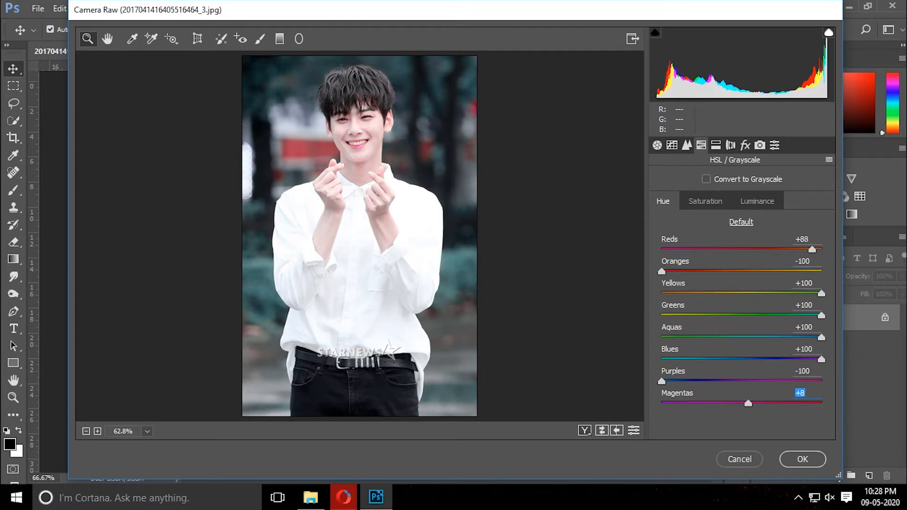
- Set the HSL saturation of Reds to +2, Oranges and Yellows to +100, and Greens to -100
{"action": "left_click", "coordinate": [706, 202]}
{"action": "left_click_drag", "start_coordinate": [742, 249], "coordinate": [707, 271]}
{"action": "mouse_move", "coordinate": [815, 272]}
{"action": "left_mouse_down"}
{"action": "mouse_move", "coordinate": [662, 272]}
{"action": "mouse_move", "coordinate": [822, 272]}
{"action": "left_mouse_up"}
{"action": "key", "text": "Tab"}
{"action": "left_click_drag", "start_coordinate": [742, 294], "coordinate": [821, 294]}
{"action": "left_click_drag", "start_coordinate": [742, 316], "coordinate": [661, 316]}
- Set the HSL saturation of Aquas to +24, Blues and Purples to +100, and Magentas to +17
{"action": "left_click_drag", "start_coordinate": [742, 338], "coordinate": [807, 360]}
{"action": "left_click_drag", "start_coordinate": [741, 381], "coordinate": [822, 381]}
{"action": "left_click_drag", "start_coordinate": [741, 403], "coordinate": [681, 403]}
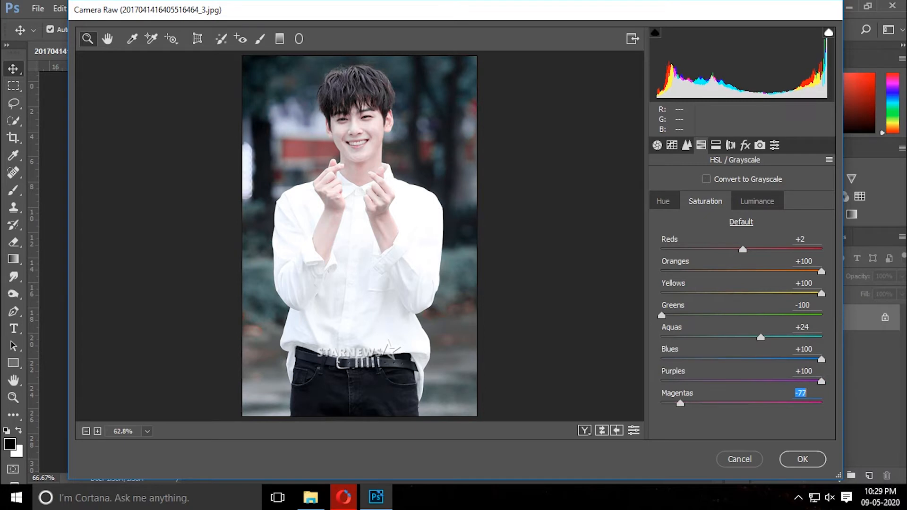
{"action": "left_click_drag", "start_coordinate": [736, 403], "coordinate": [776, 403]}
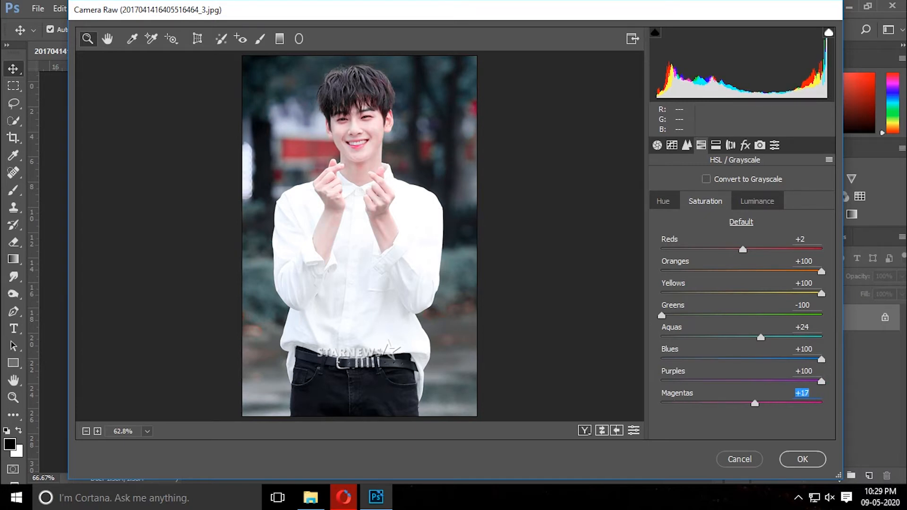
- Set the HSL luminance of Reds to +18, Oranges to -58, and Yellows and Greens to +100
{"action": "left_click", "coordinate": [757, 201]}
{"action": "left_click_drag", "start_coordinate": [741, 249], "coordinate": [695, 272]}
{"action": "left_click_drag", "start_coordinate": [742, 294], "coordinate": [821, 293]}
{"action": "left_click_drag", "start_coordinate": [741, 315], "coordinate": [821, 315]}
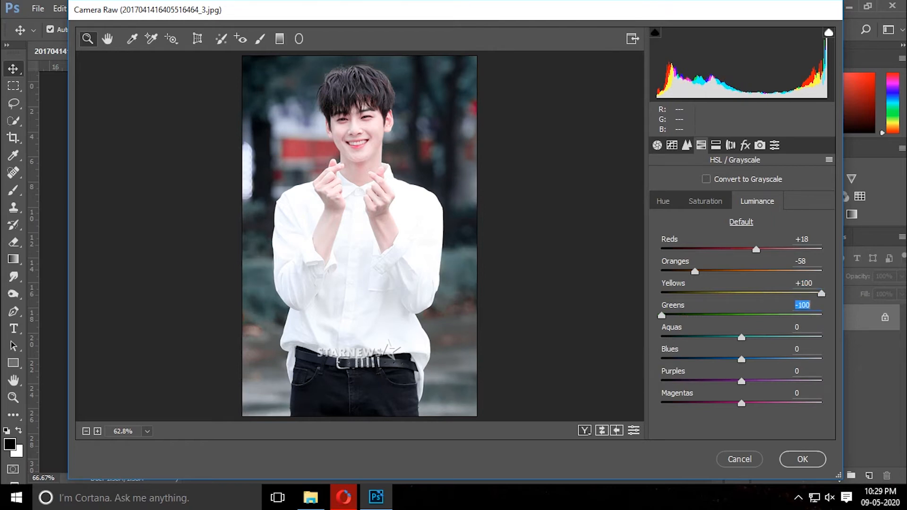
- Set the HSL luminance of Aquas to +53, Blues and Purples to +100, and Magentas to +1
{"action": "left_click_drag", "start_coordinate": [742, 337], "coordinate": [784, 337]}
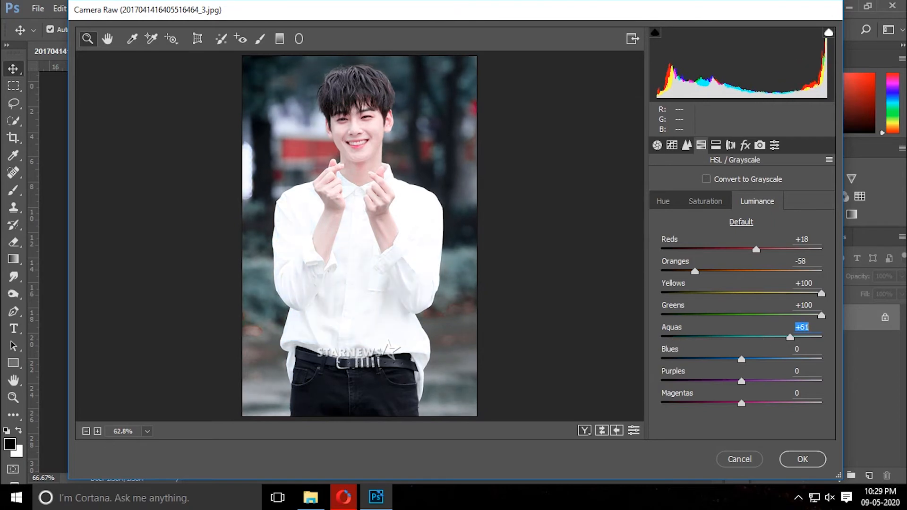
{"action": "left_click_drag", "start_coordinate": [741, 359], "coordinate": [822, 360]}
{"action": "left_click_drag", "start_coordinate": [741, 381], "coordinate": [822, 381]}
{"action": "mouse_move", "coordinate": [741, 404]}
{"action": "left_mouse_down"}
{"action": "mouse_move", "coordinate": [674, 403]}
{"action": "mouse_move", "coordinate": [787, 404]}
{"action": "mouse_move", "coordinate": [733, 404]}
{"action": "mouse_move", "coordinate": [742, 403]}
{"action": "left_mouse_up"}
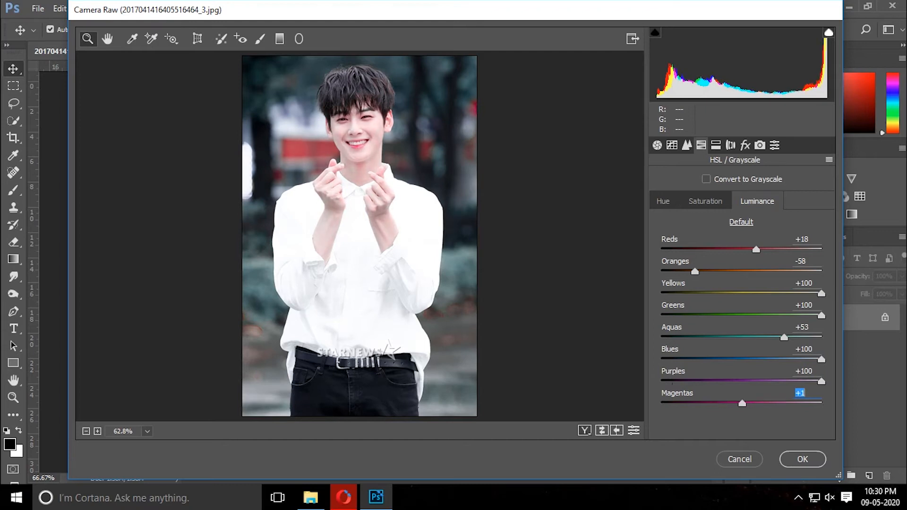
- Set noise reduction Luminance to 7 and add an RGB tone curve point at input 238, output 238
{"action": "left_click", "coordinate": [716, 145]}
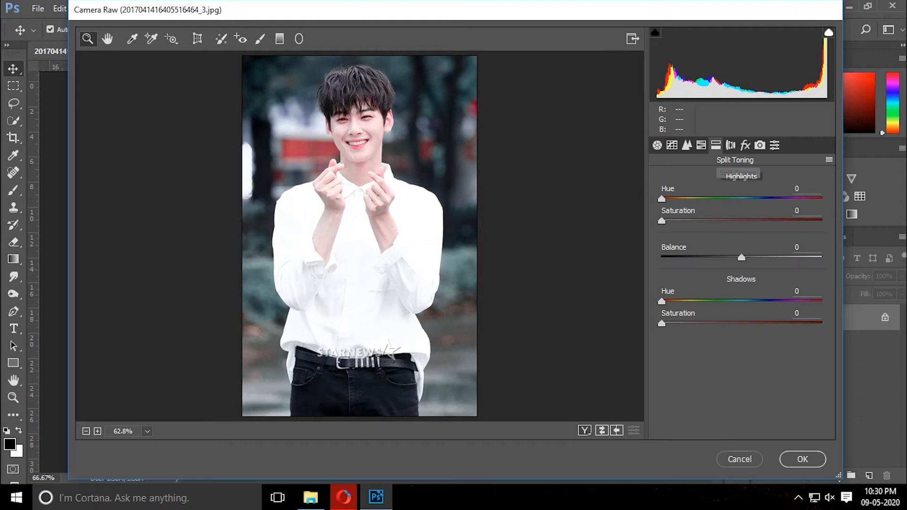
{"action": "left_click", "coordinate": [701, 145]}
{"action": "left_click", "coordinate": [686, 146]}
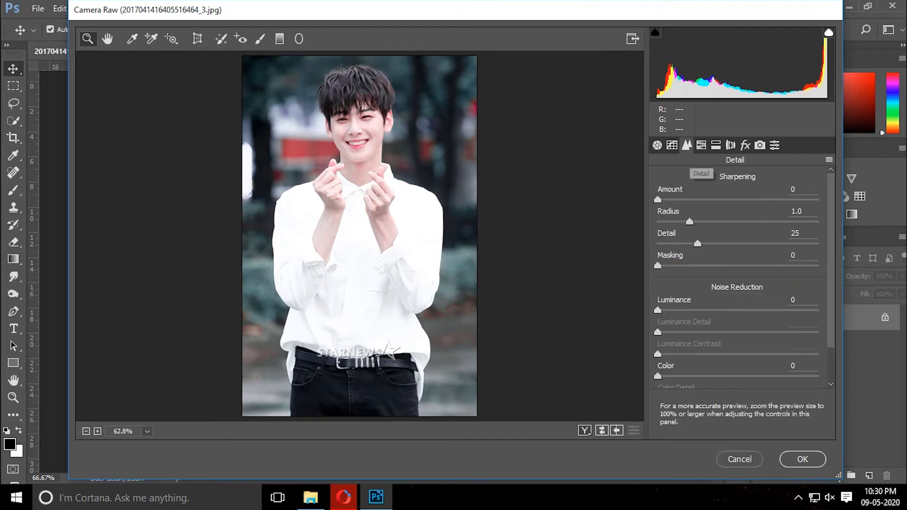
{"action": "mouse_move", "coordinate": [657, 310]}
{"action": "left_mouse_down"}
{"action": "mouse_move", "coordinate": [787, 310]}
{"action": "mouse_move", "coordinate": [669, 310]}
{"action": "left_mouse_up"}
{"action": "left_click", "coordinate": [672, 145]}
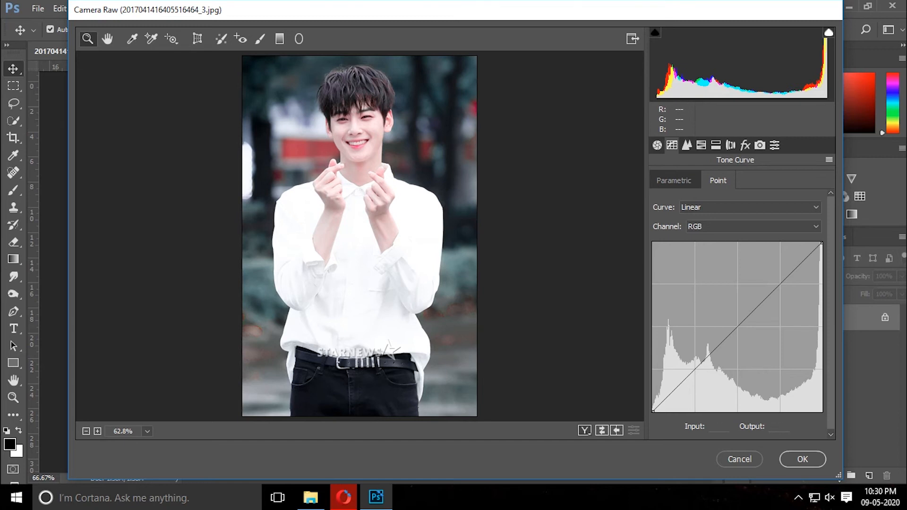
{"action": "left_click_drag", "start_coordinate": [733, 332], "coordinate": [811, 254]}
- Try a slightly cooler white balance Temperature and return it to 0
{"action": "left_click", "coordinate": [657, 146]}
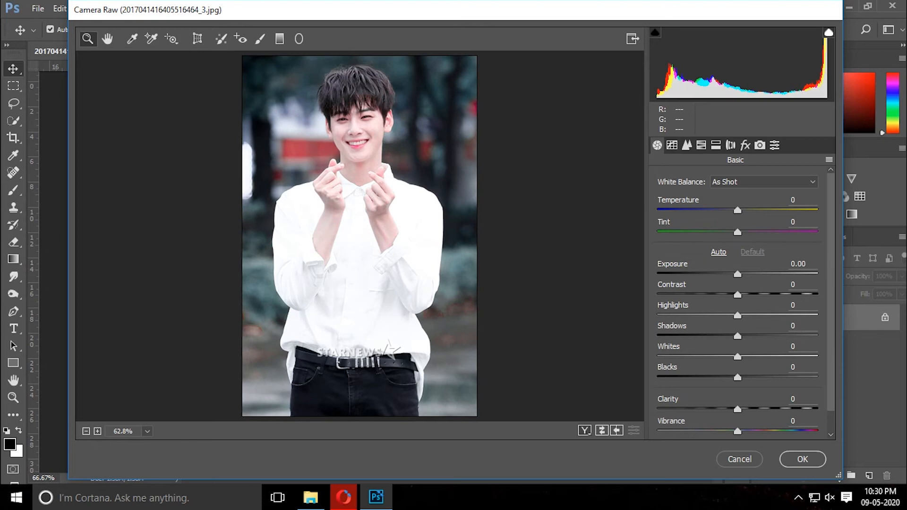
{"action": "mouse_move", "coordinate": [738, 210]}
{"action": "left_mouse_down"}
{"action": "mouse_move", "coordinate": [709, 210]}
{"action": "mouse_move", "coordinate": [732, 211]}
{"action": "left_mouse_up"}
{"action": "type", "text": "0"}
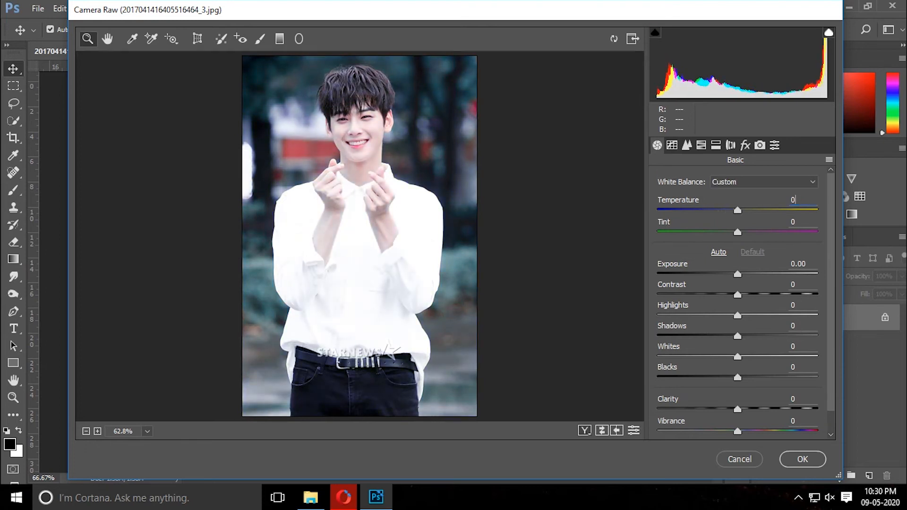
- Increase the Dehaze amount in the Camera Raw effects and return to the Camera Calibration settings
{"action": "left_click", "coordinate": [672, 145]}
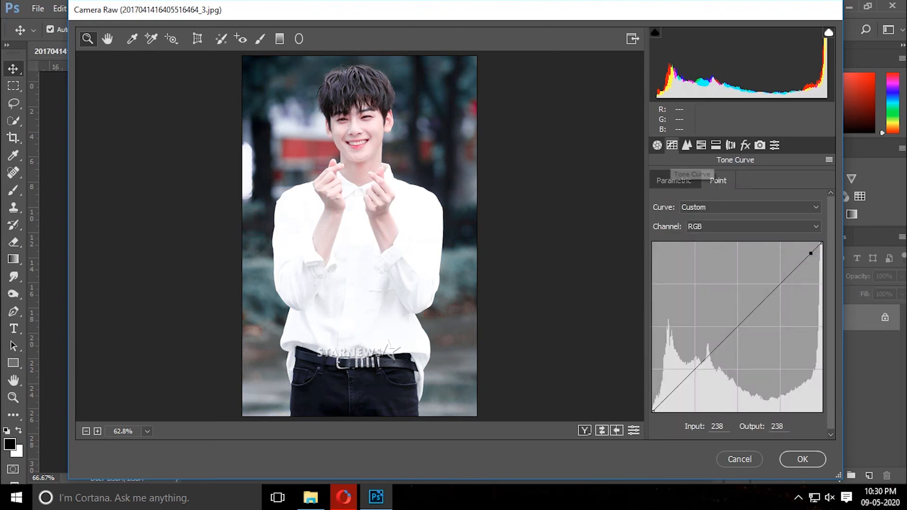
{"action": "left_click", "coordinate": [687, 145]}
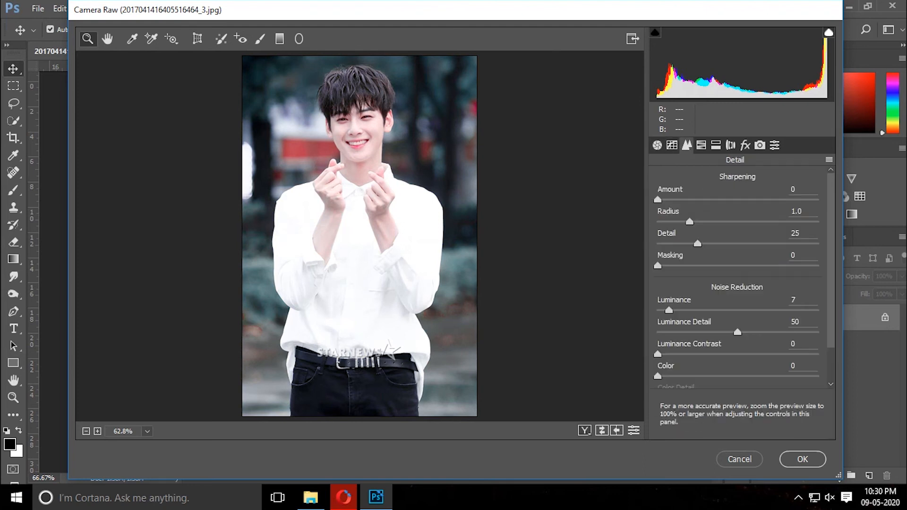
{"action": "left_click", "coordinate": [701, 145]}
{"action": "left_click", "coordinate": [716, 145]}
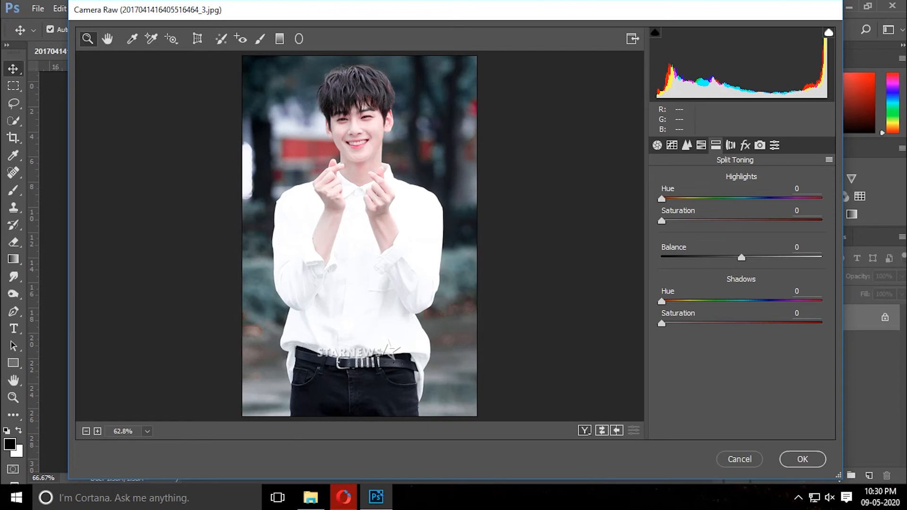
{"action": "left_click", "coordinate": [731, 145]}
{"action": "left_click", "coordinate": [746, 145]}
{"action": "left_click_drag", "start_coordinate": [738, 203], "coordinate": [759, 203]}
{"action": "left_click", "coordinate": [760, 145]}
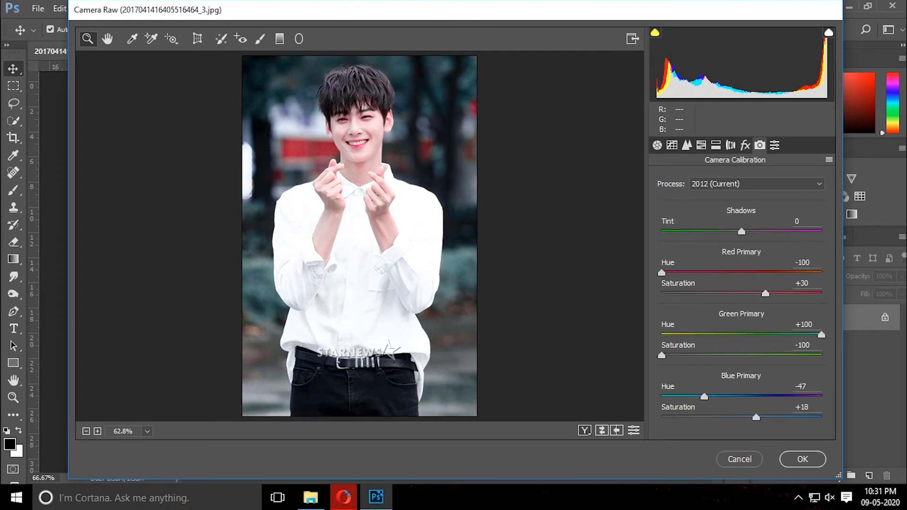
- Set the calibration Shadows Tint to +66 and try a higher Red Primary Hue before returning it to -100
{"action": "left_click_drag", "start_coordinate": [742, 232], "coordinate": [813, 231]}
{"action": "mouse_move", "coordinate": [662, 273]}
{"action": "left_mouse_down"}
{"action": "mouse_move", "coordinate": [752, 273]}
{"action": "mouse_move", "coordinate": [674, 273]}
{"action": "left_mouse_up"}
{"action": "key", "text": "Down"}
{"action": "key", "text": "Down"}
{"action": "key", "text": "Down"}
{"action": "key", "text": "Down"}
- Set the Green Primary Hue to +97 and its Saturation to -100 after trying a higher saturation
{"action": "mouse_move", "coordinate": [822, 335]}
{"action": "left_mouse_down"}
{"action": "mouse_move", "coordinate": [732, 335]}
{"action": "mouse_move", "coordinate": [819, 335]}
{"action": "left_mouse_up"}
{"action": "key", "text": "Tab"}
{"action": "type", "text": "61"}
{"action": "key", "text": "Return"}
{"action": "left_click_drag", "start_coordinate": [790, 355], "coordinate": [662, 355]}
- Try different Blue Primary Hue values and set it to -100
{"action": "left_click_drag", "start_coordinate": [704, 397], "coordinate": [662, 397]}
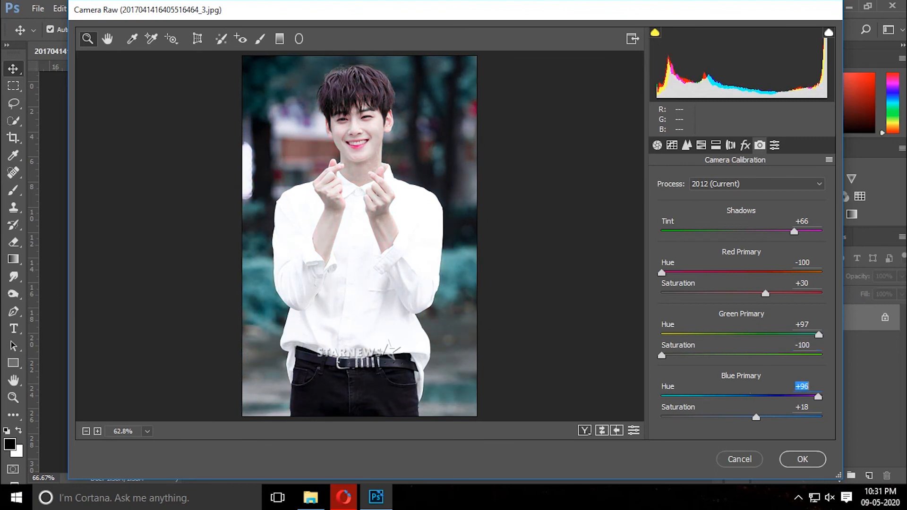
{"action": "key", "text": "Tab"}
{"action": "type", "text": "-100"}
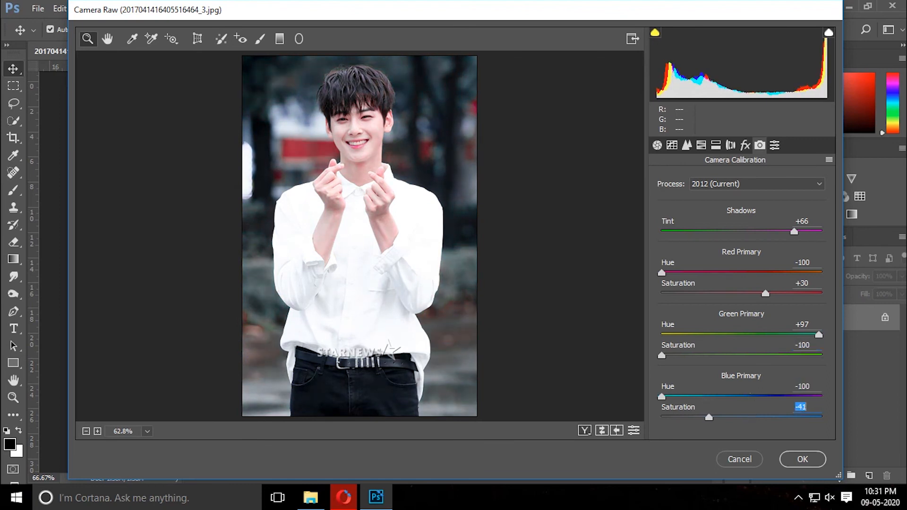
{"action": "key", "text": "Return"}
- Try lower and higher Blue Primary Saturation values and set it to -3
{"action": "left_click_drag", "start_coordinate": [662, 418], "coordinate": [755, 418]}
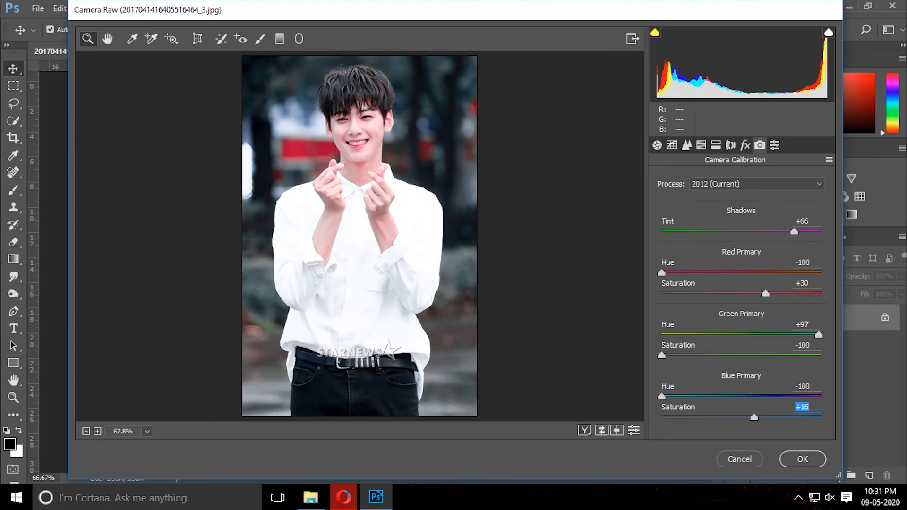
{"action": "key", "text": "Up"}
{"action": "key", "text": "Up"}
{"action": "key", "text": "Up"}
{"action": "key", "text": "Up"}
{"action": "key", "text": "Up"}
{"action": "key", "text": "Down"}
{"action": "key", "text": "Down"}
{"action": "key", "text": "Down"}
{"action": "key", "text": "Down"}
{"action": "key", "text": "Down"}
{"action": "key", "text": "Down"}
{"action": "key", "text": "Down"}
{"action": "key", "text": "Down"}
{"action": "key", "text": "Down"}
{"action": "key", "text": "Down"}
{"action": "key", "text": "Down"}
{"action": "key", "text": "Down"}
{"action": "key", "text": "Down"}
{"action": "key", "text": "Down"}
{"action": "key", "text": "Down"}
{"action": "key", "text": "Down"}
{"action": "key", "text": "Down"}
{"action": "key", "text": "Down"}
{"action": "key", "text": "Down"}
{"action": "key", "text": "Down"}
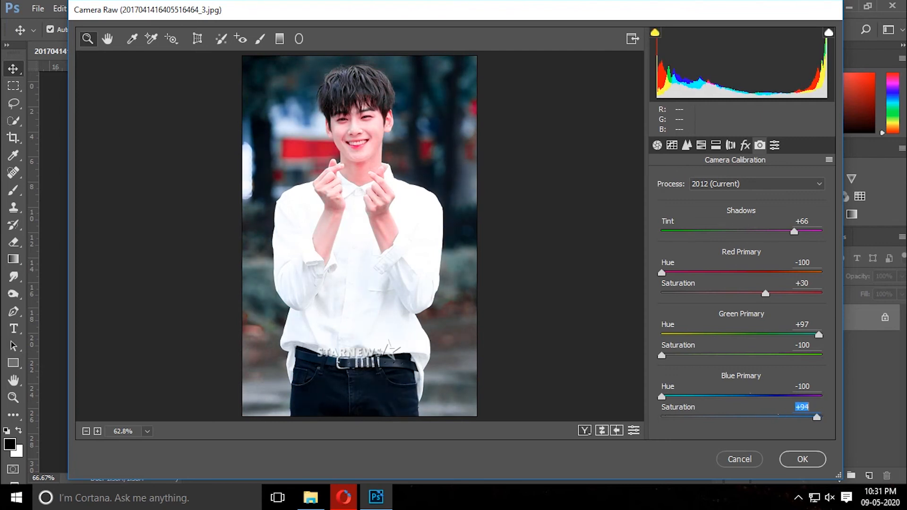
{"action": "key", "text": "Up"}
{"action": "key", "text": "Up"}
{"action": "key", "text": "Up"}
{"action": "key", "text": "Up"}
{"action": "key", "text": "Down"}
{"action": "key", "text": "Down"}
{"action": "key", "text": "Down"}
{"action": "key", "text": "Down"}
{"action": "key", "text": "Down"}
{"action": "key", "text": "Down"}
{"action": "key", "text": "Down"}
{"action": "key", "text": "Down"}
{"action": "key", "text": "Down"}
{"action": "key", "text": "Down"}
{"action": "key", "text": "Down"}
{"action": "key", "text": "Down"}
{"action": "key", "text": "Down"}
{"action": "key", "text": "Down"}
{"action": "key", "text": "Down"}
{"action": "key", "text": "Down"}
{"action": "key", "text": "Down"}
{"action": "key", "text": "Down"}
{"action": "key", "text": "Down"}
{"action": "key", "text": "Down"}
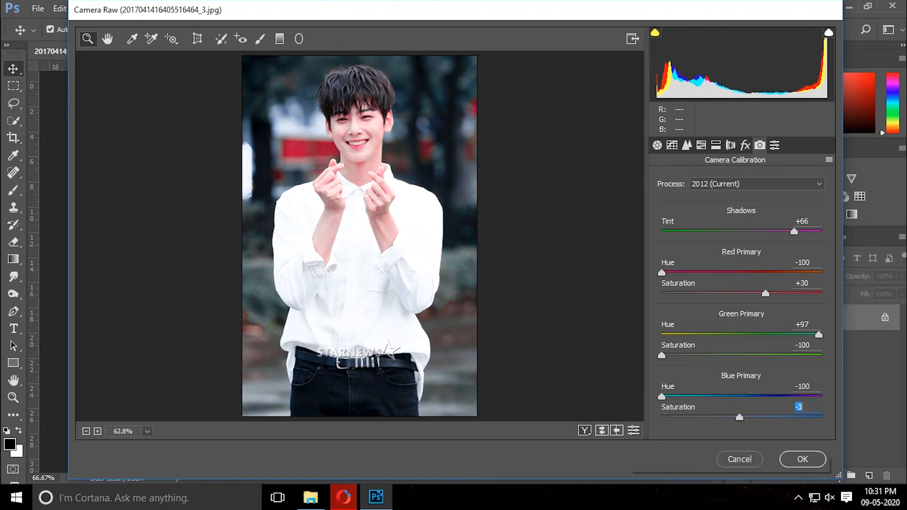
- Compare the original and the graded photo in the side-by-side and split before/after views, and return to the single view
{"action": "key", "text": "q"}
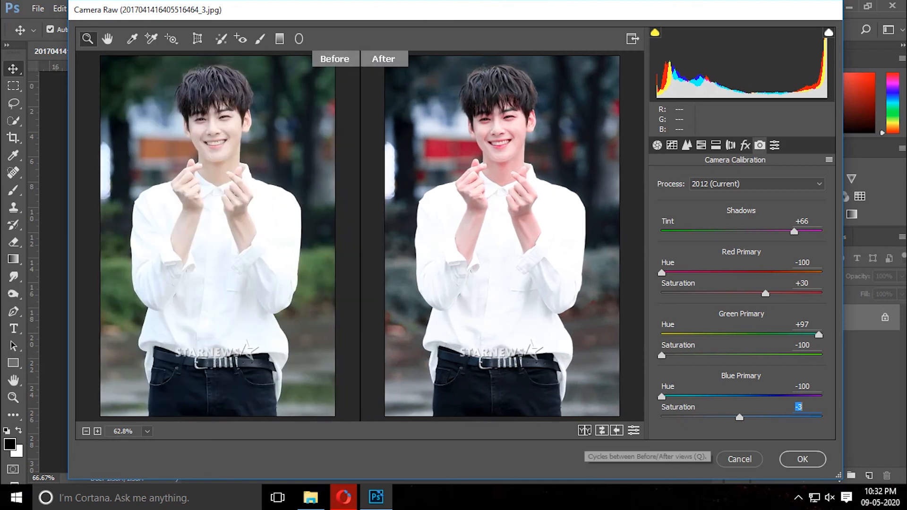
{"action": "left_click", "coordinate": [585, 431]}
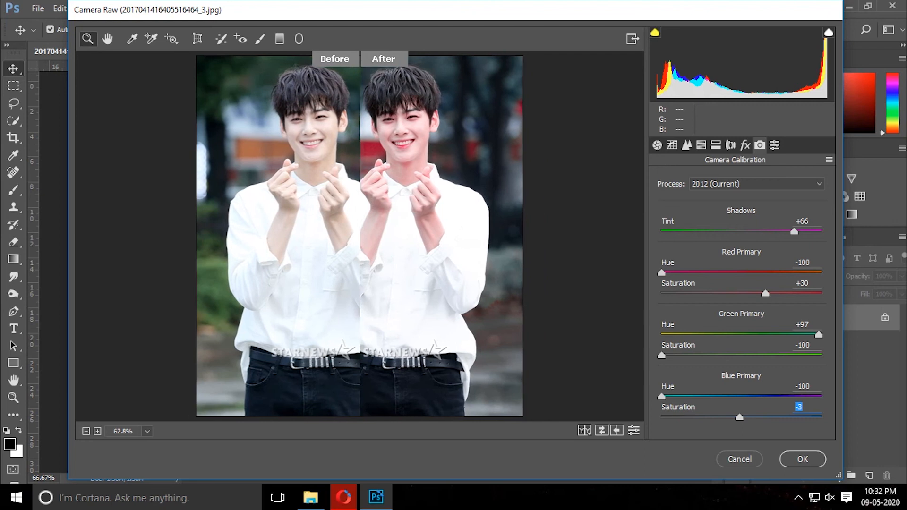
{"action": "key", "text": "q"}
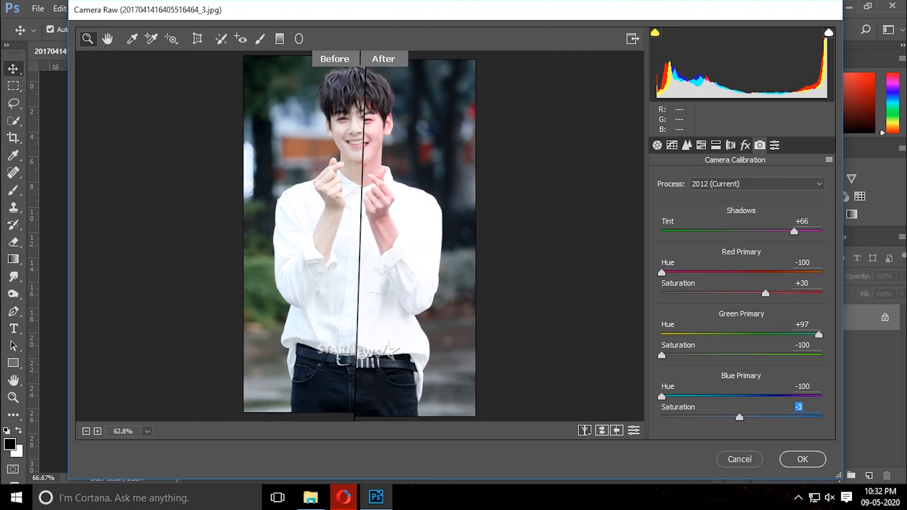
{"action": "key", "text": "q"}
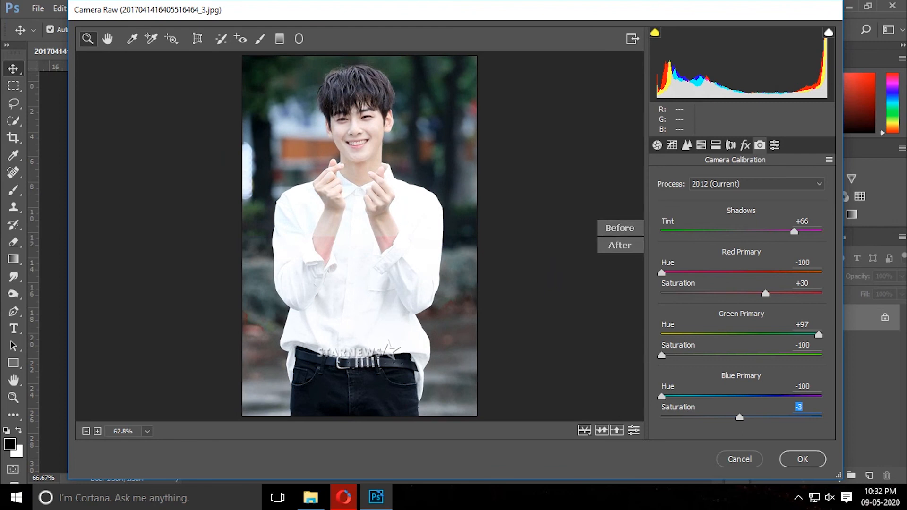
{"action": "key", "text": "q"}
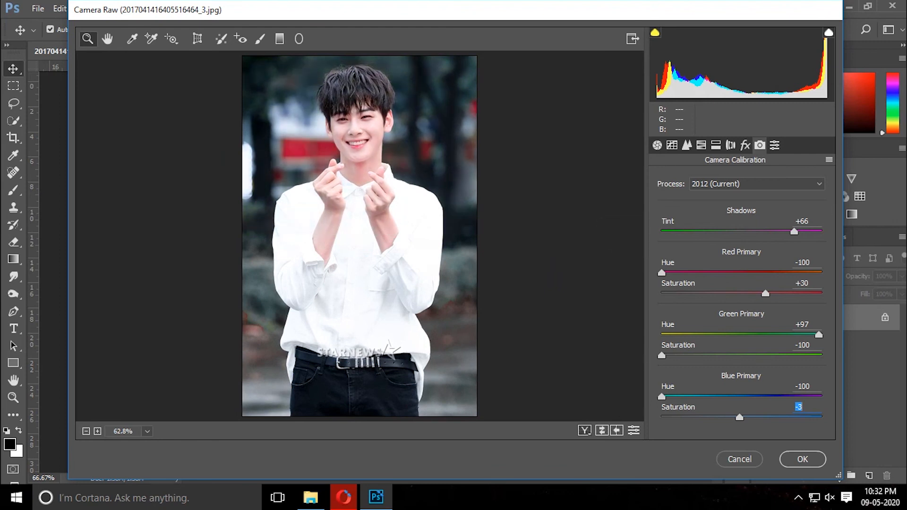
- Set the HSL luminance of Aquas to +100
{"action": "left_click", "coordinate": [745, 145]}
{"action": "left_click", "coordinate": [672, 145]}
{"action": "left_click", "coordinate": [702, 145]}
{"action": "left_click", "coordinate": [687, 145]}
{"action": "left_click", "coordinate": [701, 145]}
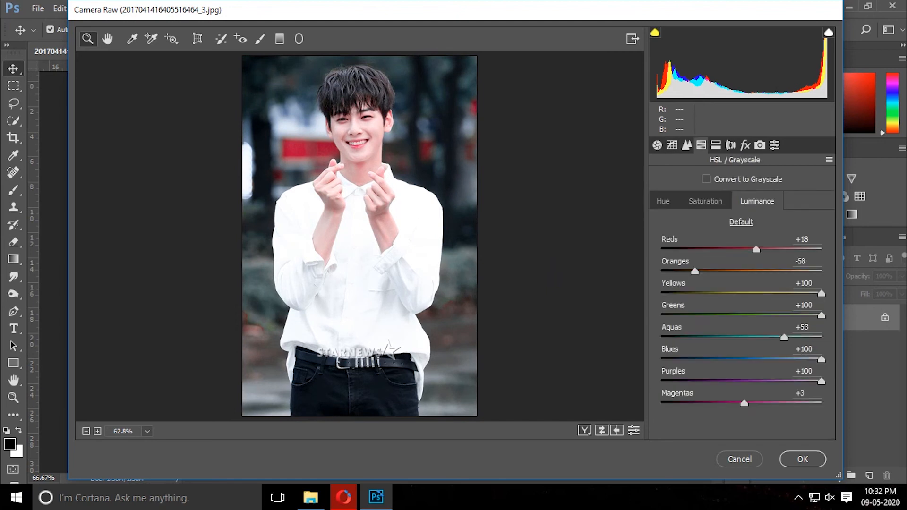
{"action": "left_click_drag", "start_coordinate": [784, 338], "coordinate": [822, 338]}
- Set the HSL saturation of Reds to -13 and Aquas to +98
{"action": "left_click", "coordinate": [716, 145]}
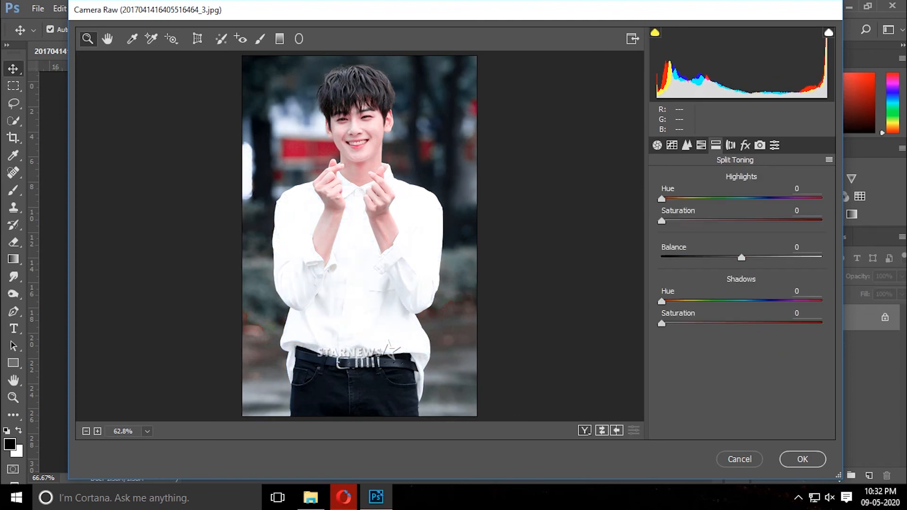
{"action": "left_click", "coordinate": [731, 145]}
{"action": "left_click", "coordinate": [686, 145]}
{"action": "left_click", "coordinate": [701, 145]}
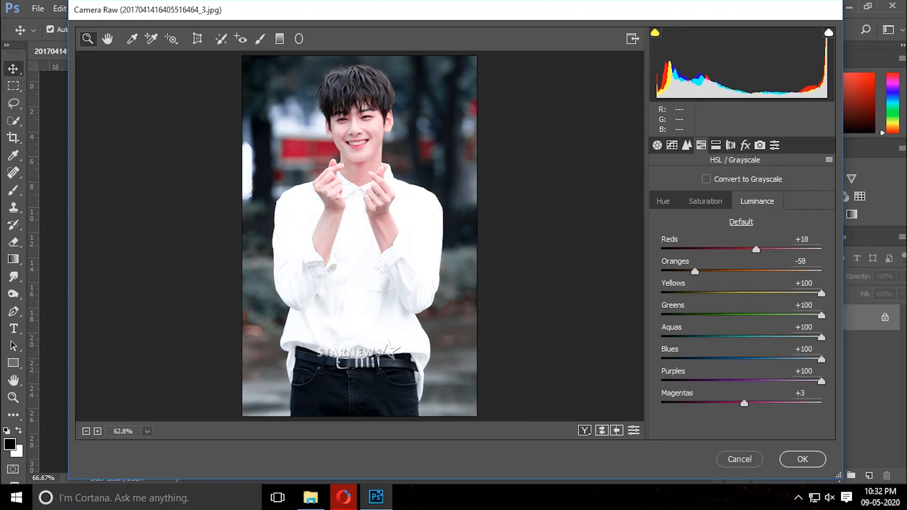
{"action": "left_click", "coordinate": [706, 201]}
{"action": "mouse_move", "coordinate": [743, 249]}
{"action": "left_mouse_down"}
{"action": "mouse_move", "coordinate": [772, 250]}
{"action": "mouse_move", "coordinate": [731, 249]}
{"action": "left_mouse_up"}
{"action": "left_click_drag", "start_coordinate": [761, 337], "coordinate": [814, 337]}
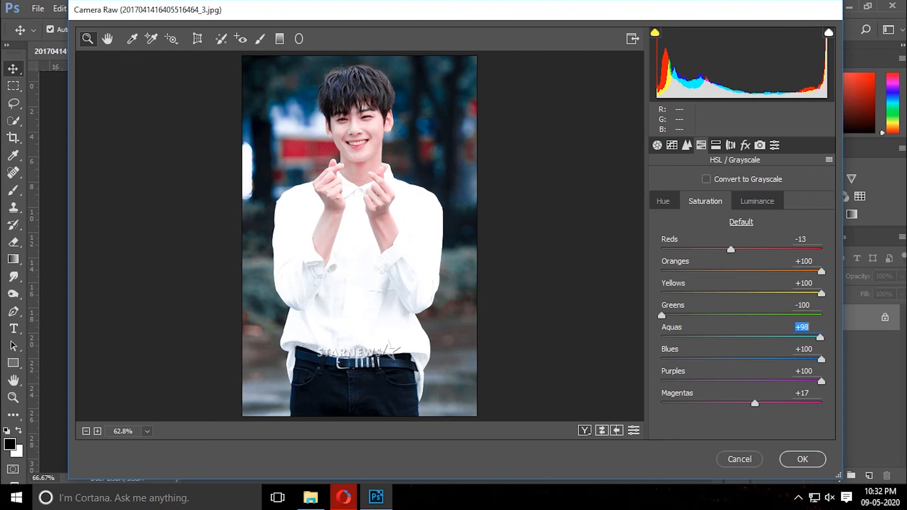
- Set the HSL hue of Magentas to +55 and the noise reduction Luminance to 65
{"action": "left_click", "coordinate": [663, 202]}
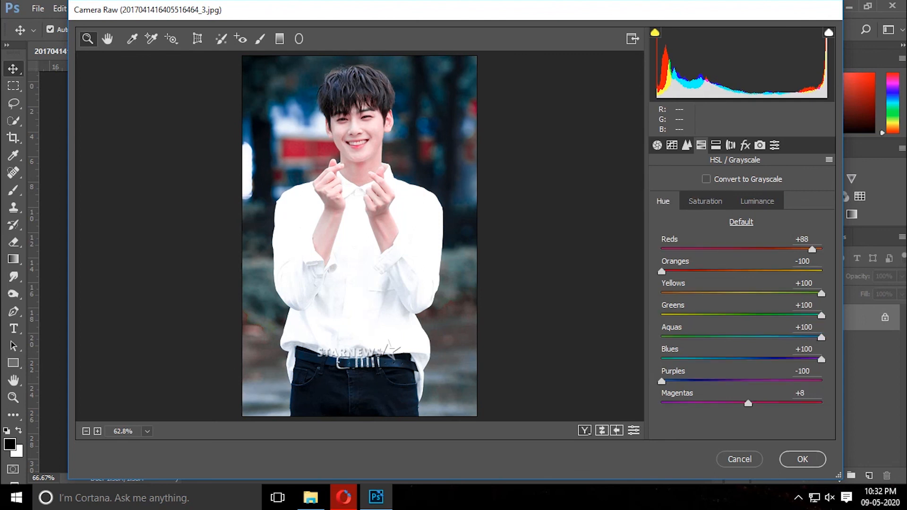
{"action": "left_click_drag", "start_coordinate": [749, 403], "coordinate": [794, 403]}
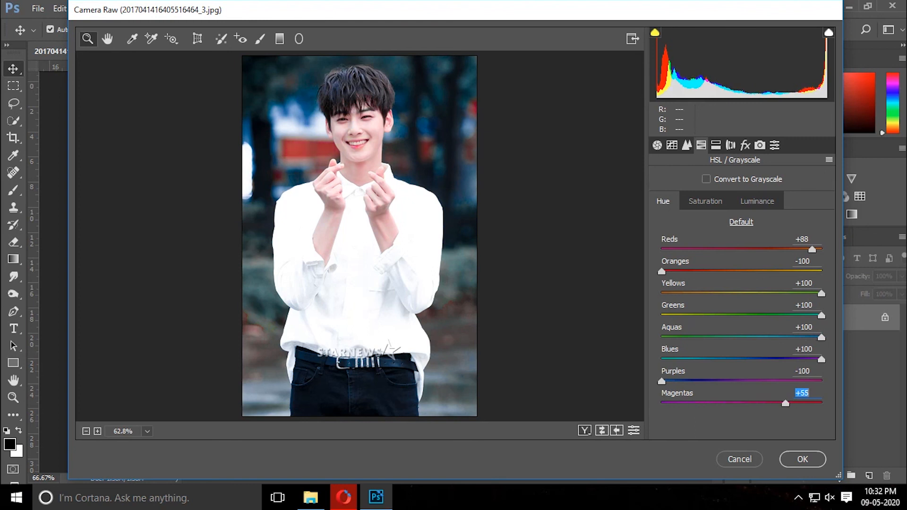
{"action": "left_click", "coordinate": [687, 145]}
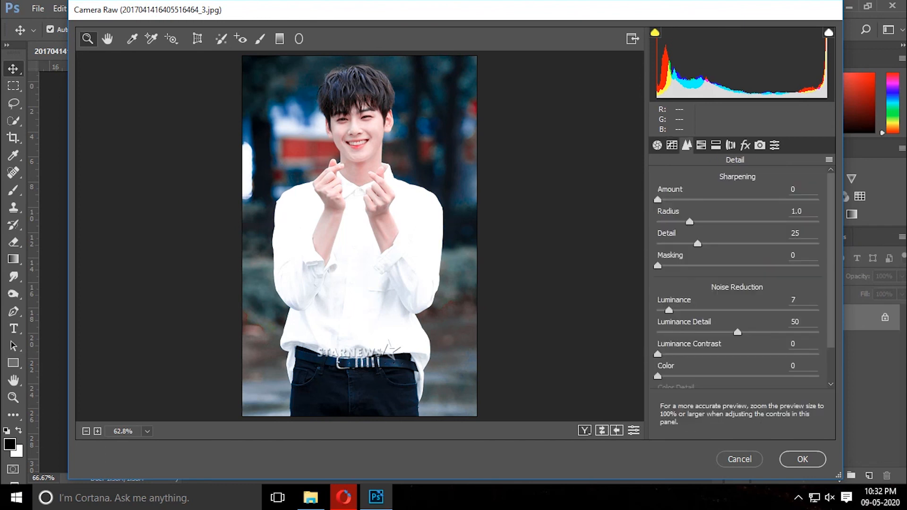
{"action": "left_click_drag", "start_coordinate": [669, 310], "coordinate": [762, 311]}
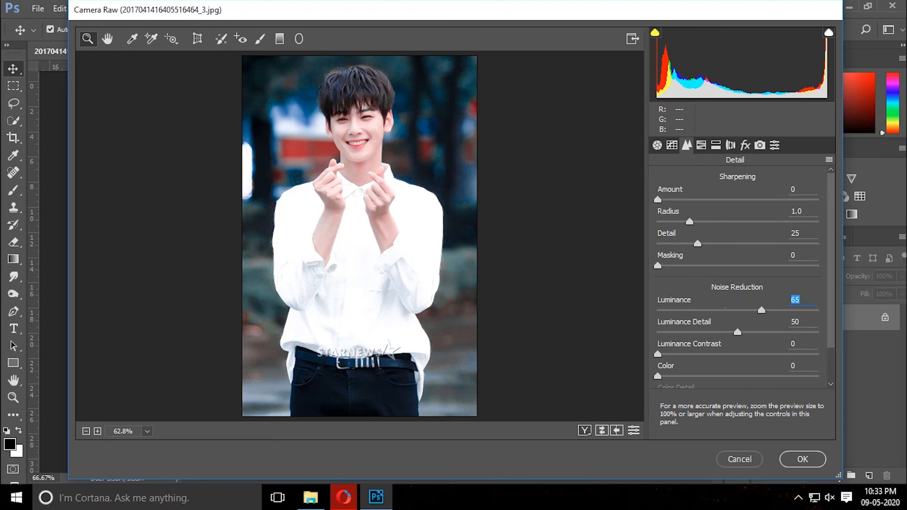
- Set the basic Clarity to +13 and apply the Camera Raw filter to the photo
{"action": "left_click", "coordinate": [658, 145]}
{"action": "scroll", "coordinate": [738, 303], "scroll_direction": "down", "scroll_amount": 2}
{"action": "mouse_move", "coordinate": [738, 384]}
{"action": "left_mouse_down"}
{"action": "mouse_move", "coordinate": [692, 384]}
{"action": "mouse_move", "coordinate": [747, 384]}
{"action": "left_mouse_up"}
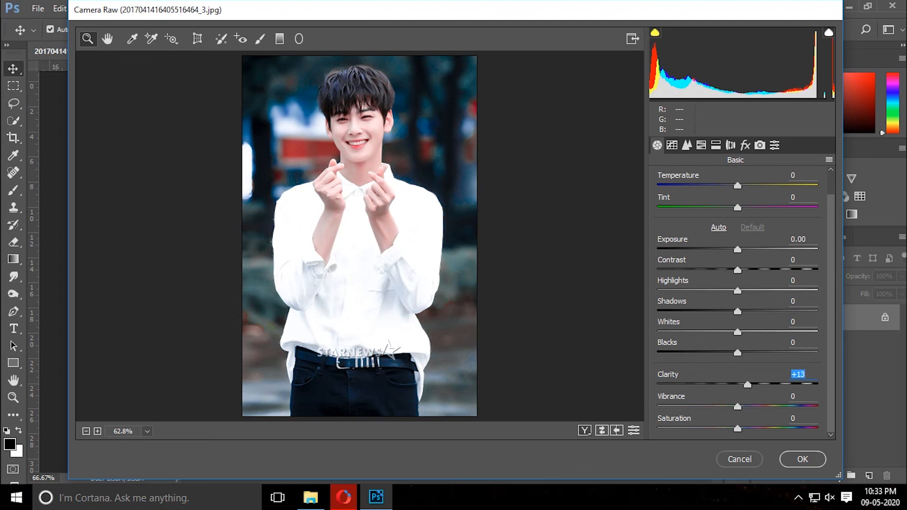
{"action": "left_click", "coordinate": [803, 459]}
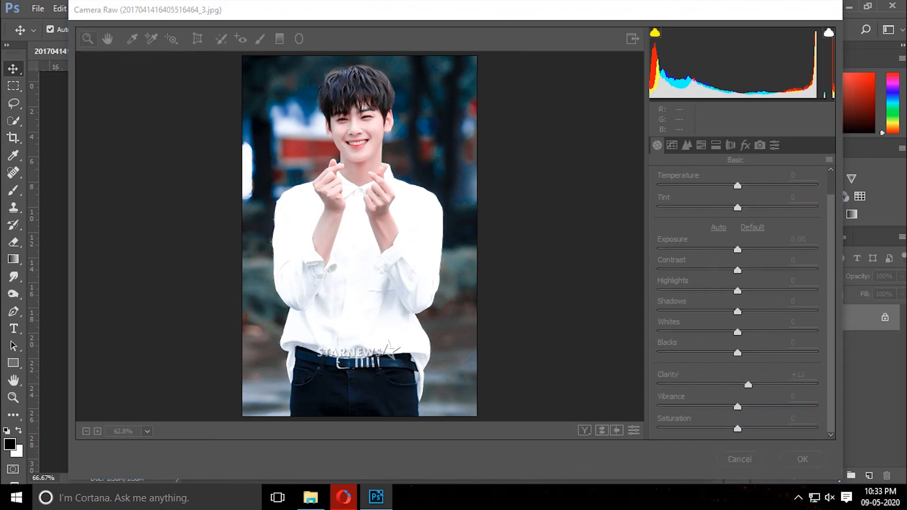